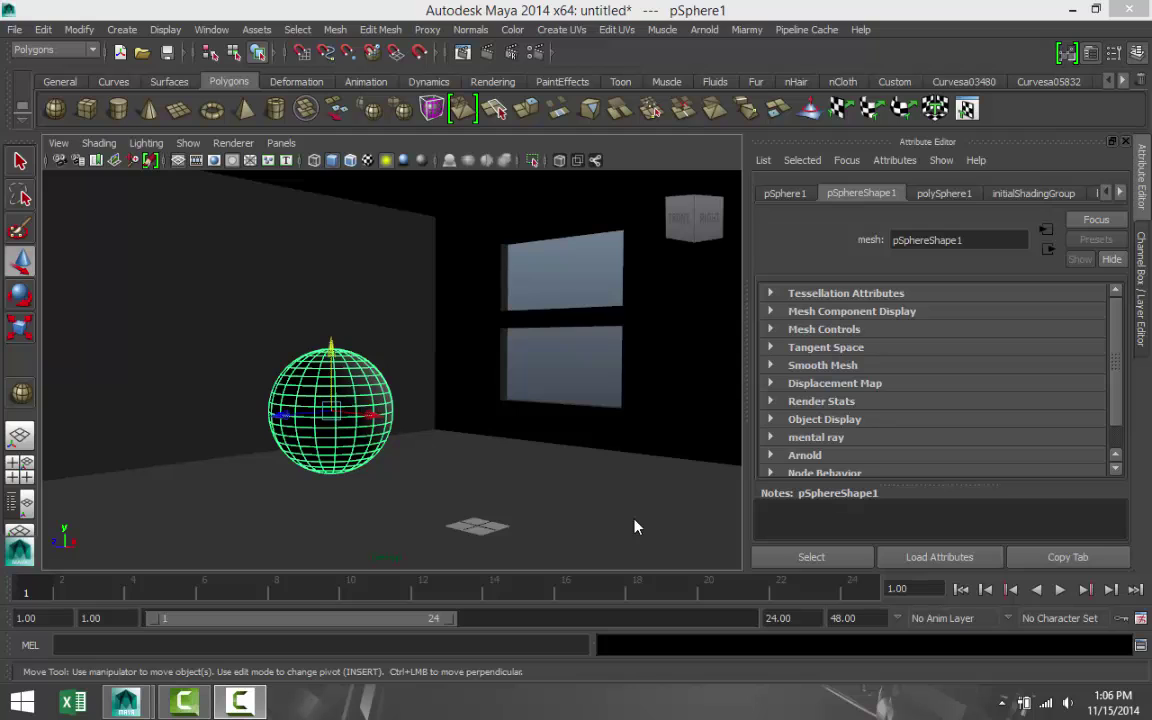
# - Select the room mesh pCube1 and orbit out to view the box from outside and its right side
pyautogui.click(602, 444)
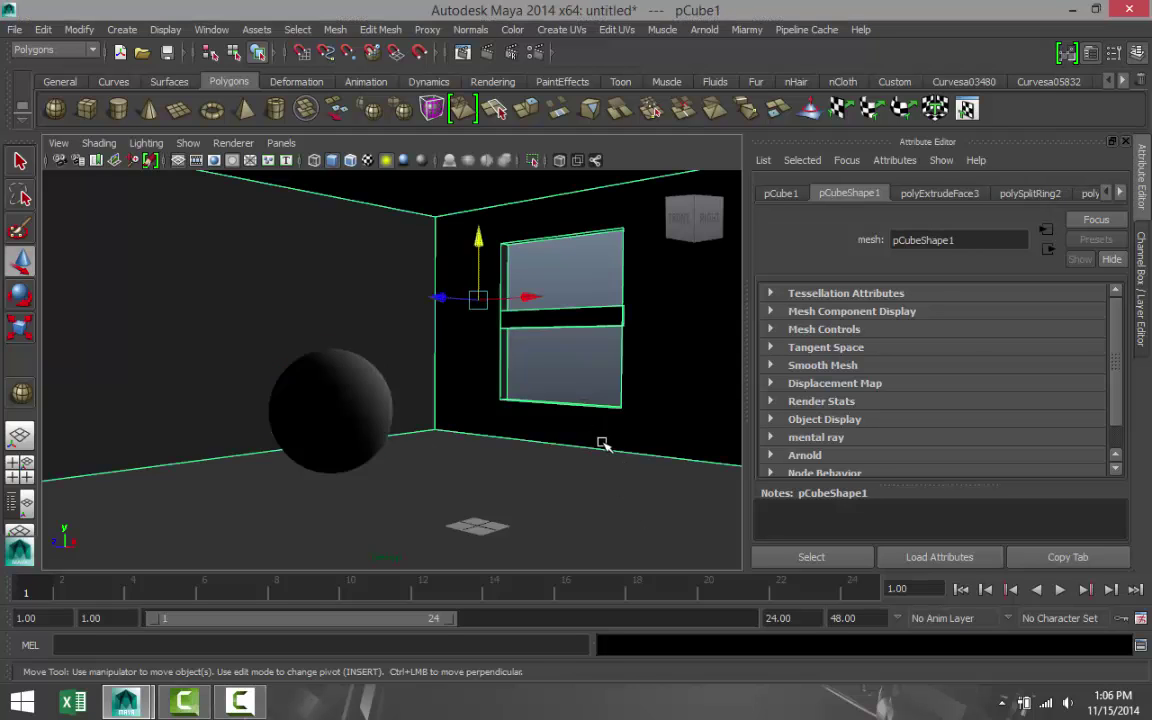
pyautogui.scroll(-6, 602, 443)
pyautogui.keyDown('alt'); pyautogui.moveTo(648, 453); pyautogui.dragTo(365, 384); pyautogui.keyUp('alt')
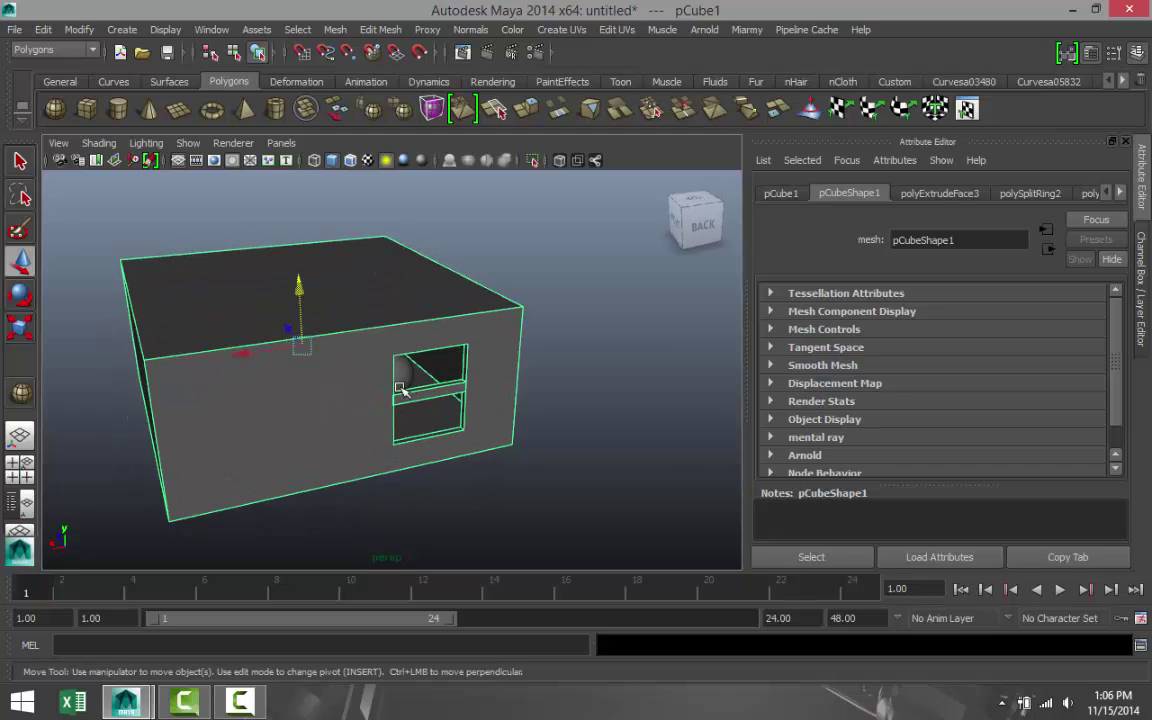
pyautogui.scroll(-5, 385, 440)
pyautogui.keyDown('alt'); pyautogui.moveTo(345, 450); pyautogui.dragTo(535, 445); pyautogui.keyUp('alt')
pyautogui.scroll(8, 597, 378)
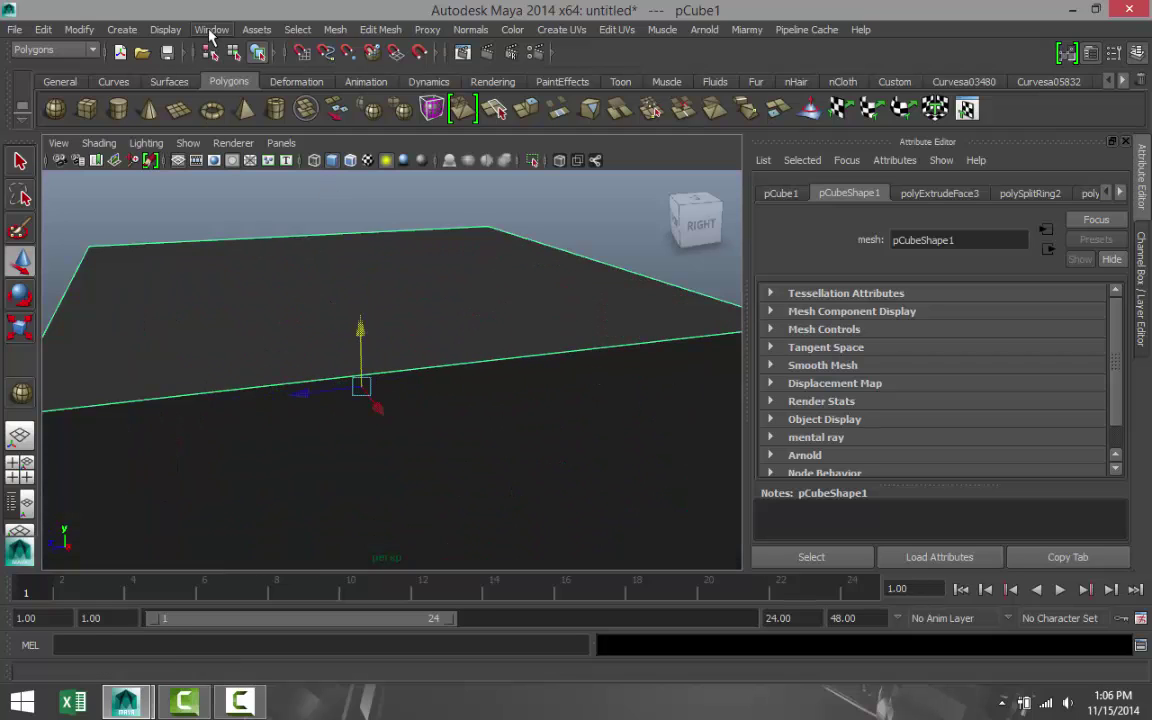
# - Select the sunDirection light in the Outliner, then minimize the Outliner
pyautogui.click(210, 30)
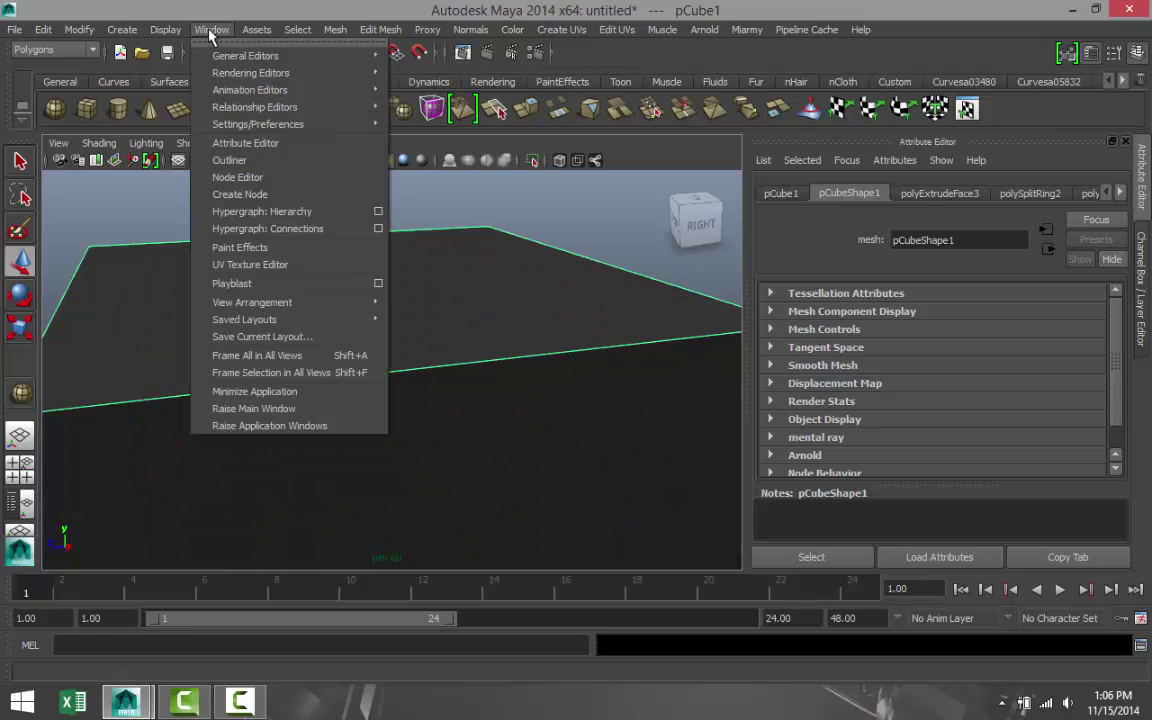
pyautogui.click(232, 158)
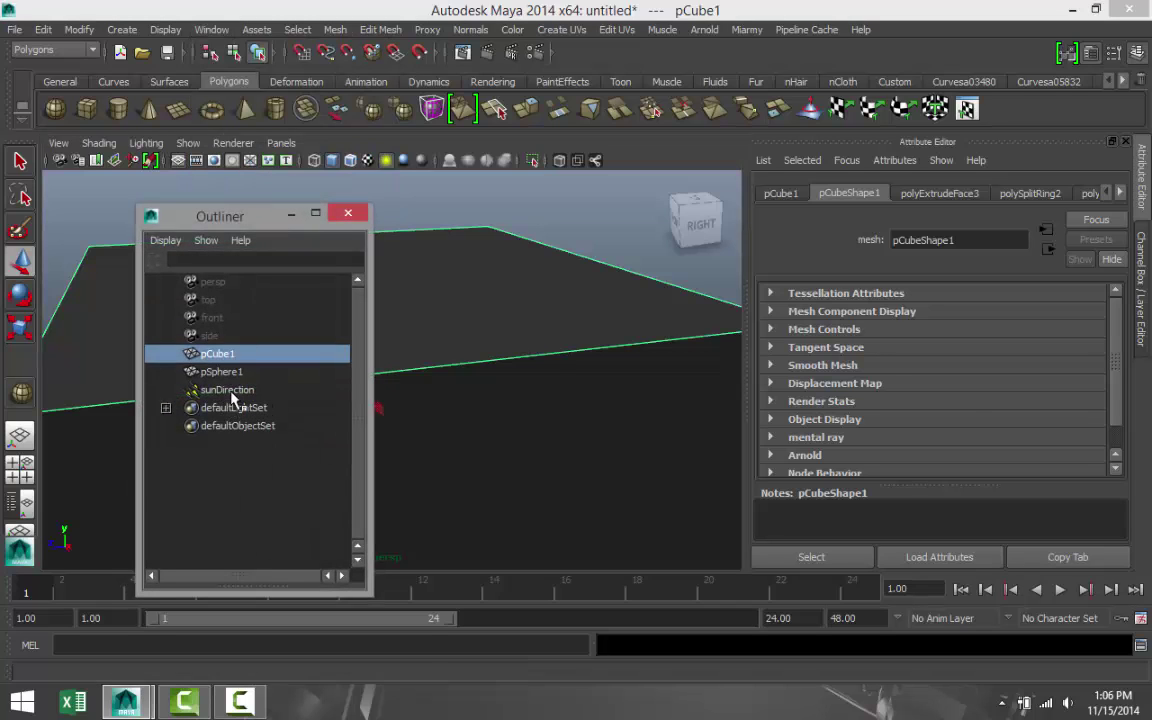
pyautogui.click(232, 390)
pyautogui.scroll(-5, 458, 391)
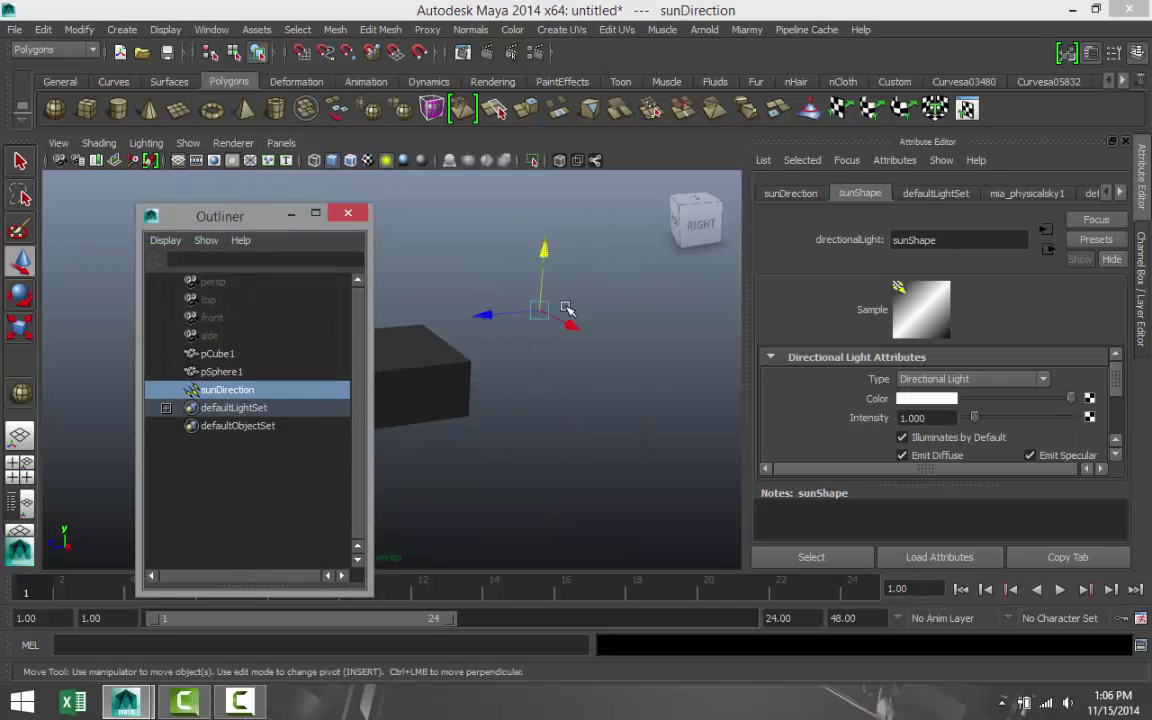
pyautogui.click(291, 213)
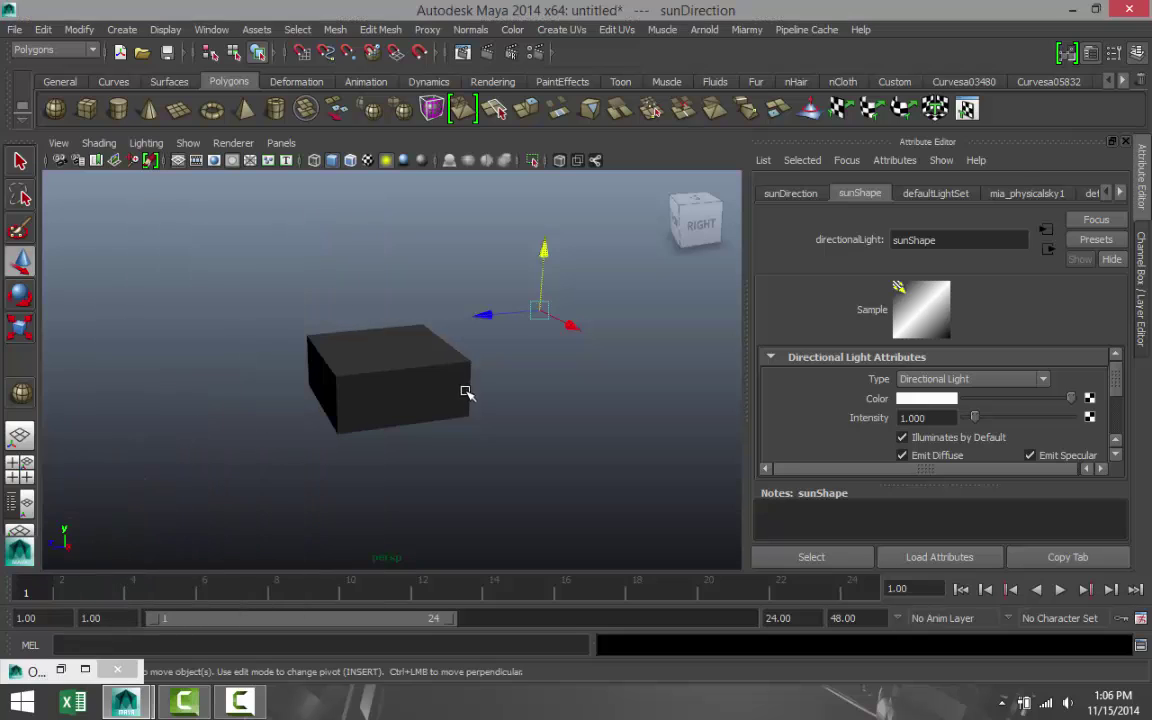
# - Return the viewport to the first bookmarked camera view inside the room
pyautogui.scroll(5, 458, 405)
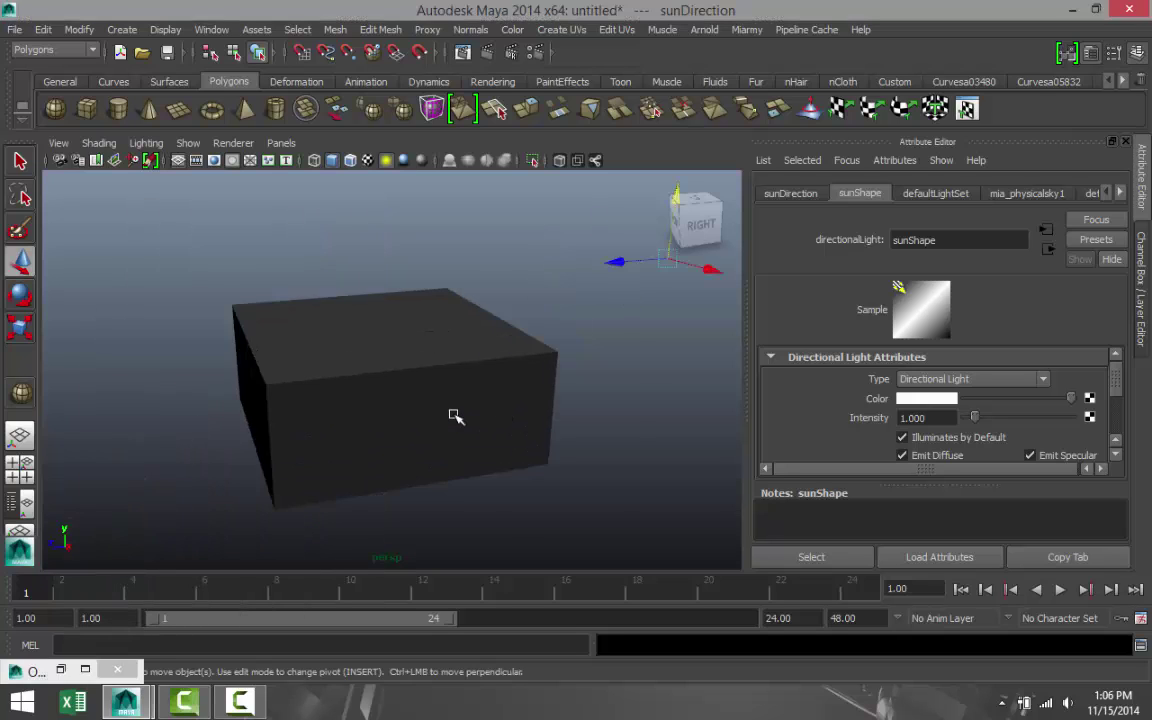
pyautogui.click(60, 143)
pyautogui.moveTo(192, 368)
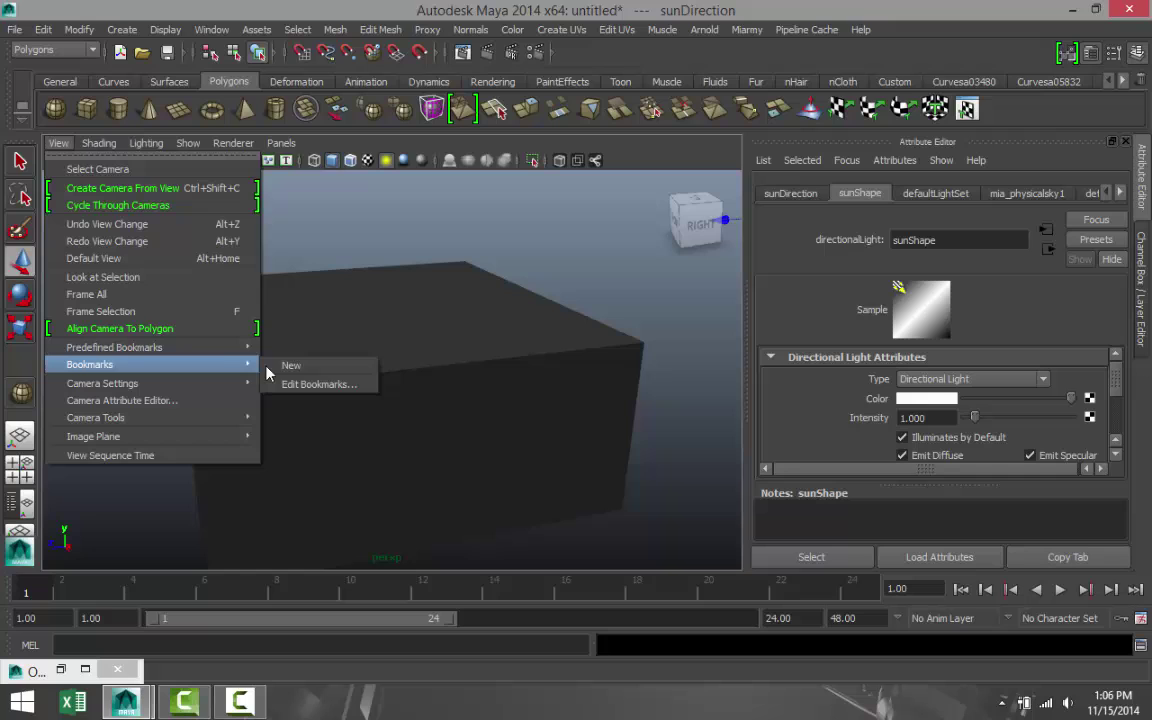
pyautogui.click(302, 369)
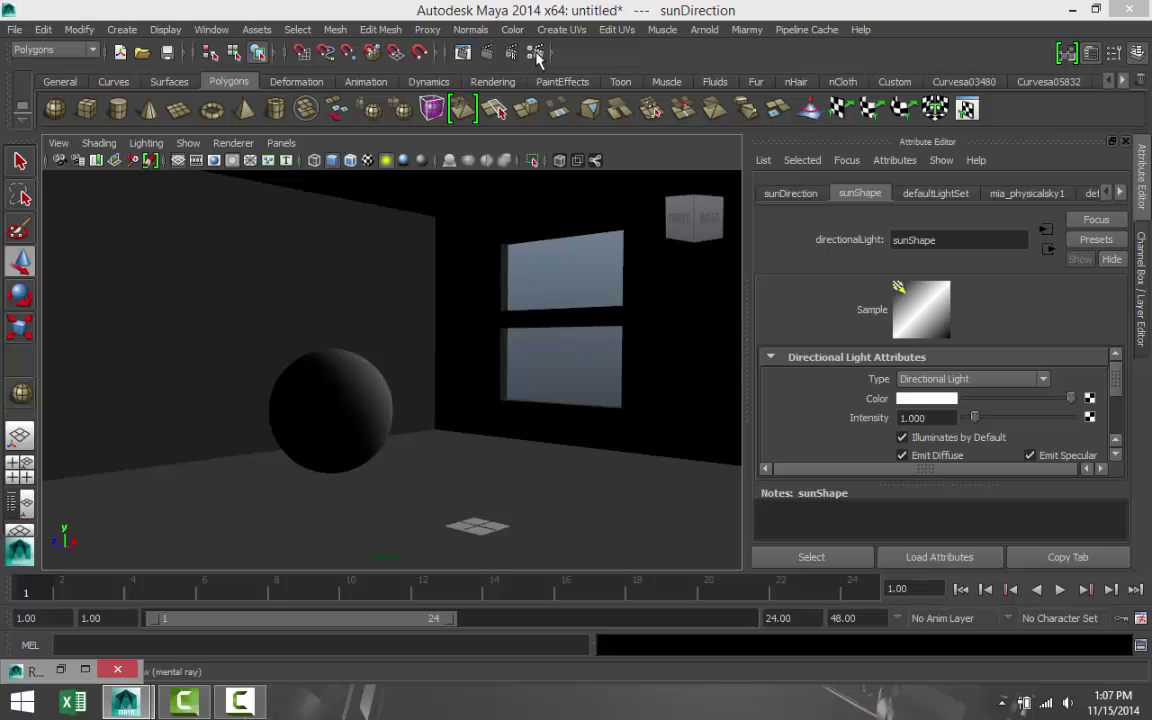
# - Disable Global Illumination and Final Gathering, then render a direct-sunlight-only frame
pyautogui.click(87, 671)
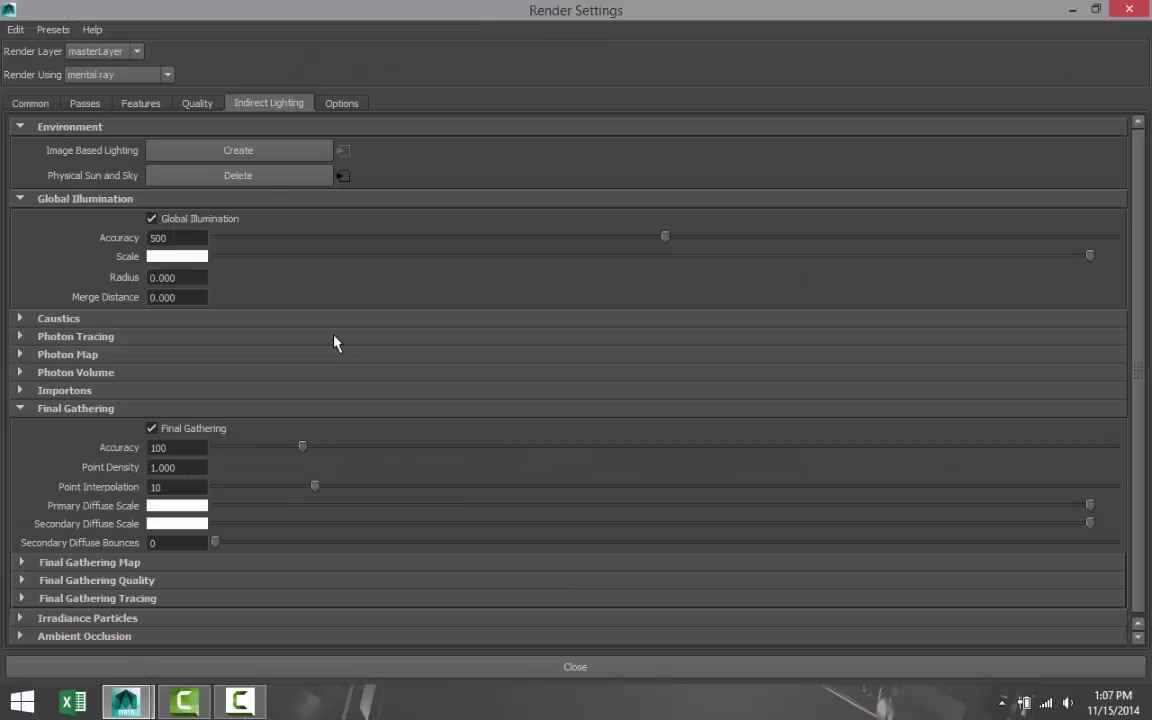
pyautogui.click(152, 218)
pyautogui.click(152, 429)
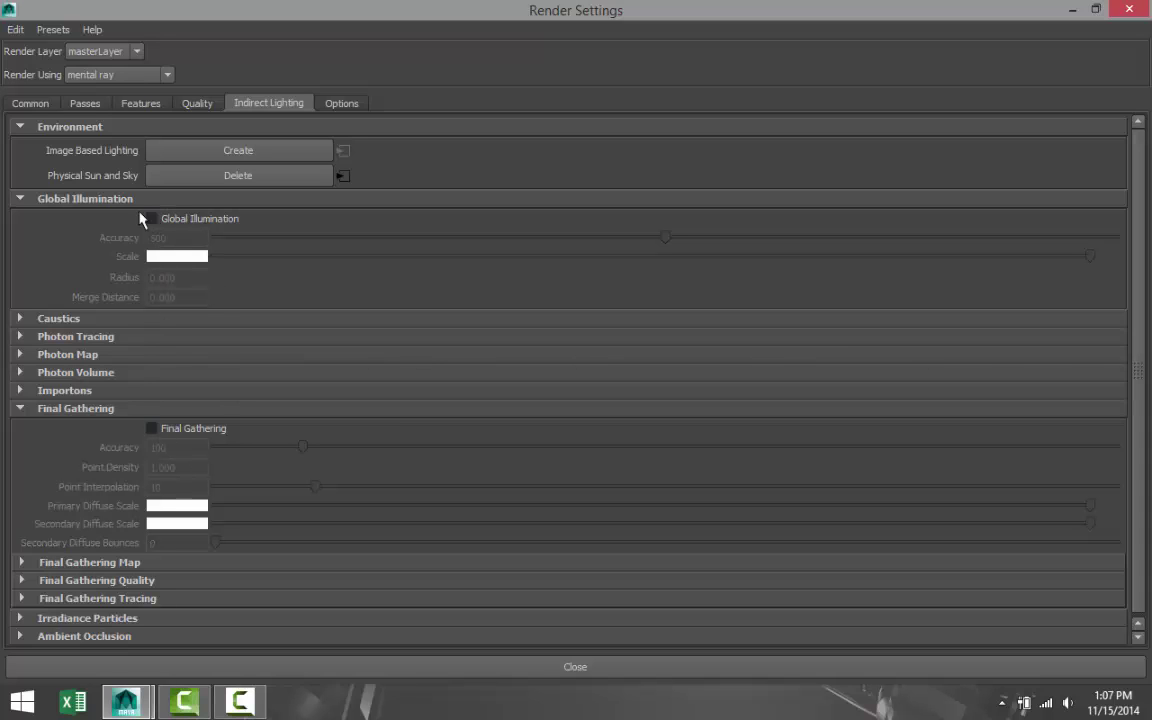
pyautogui.click(1072, 9)
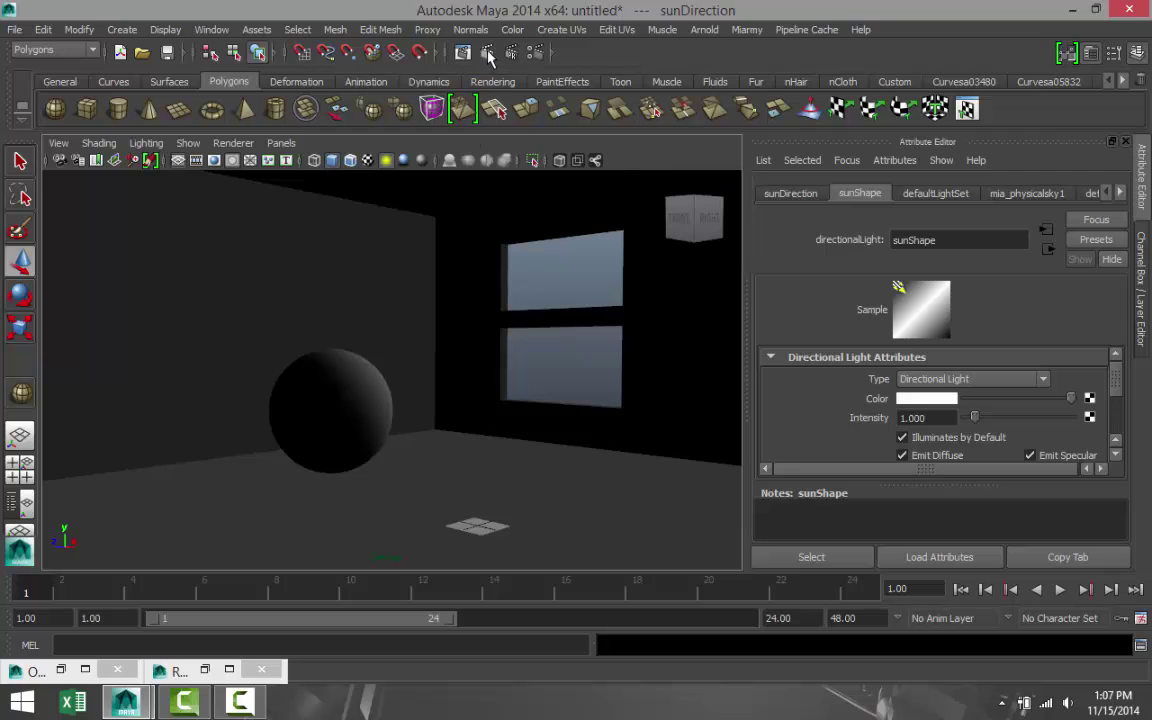
pyautogui.click(488, 54)
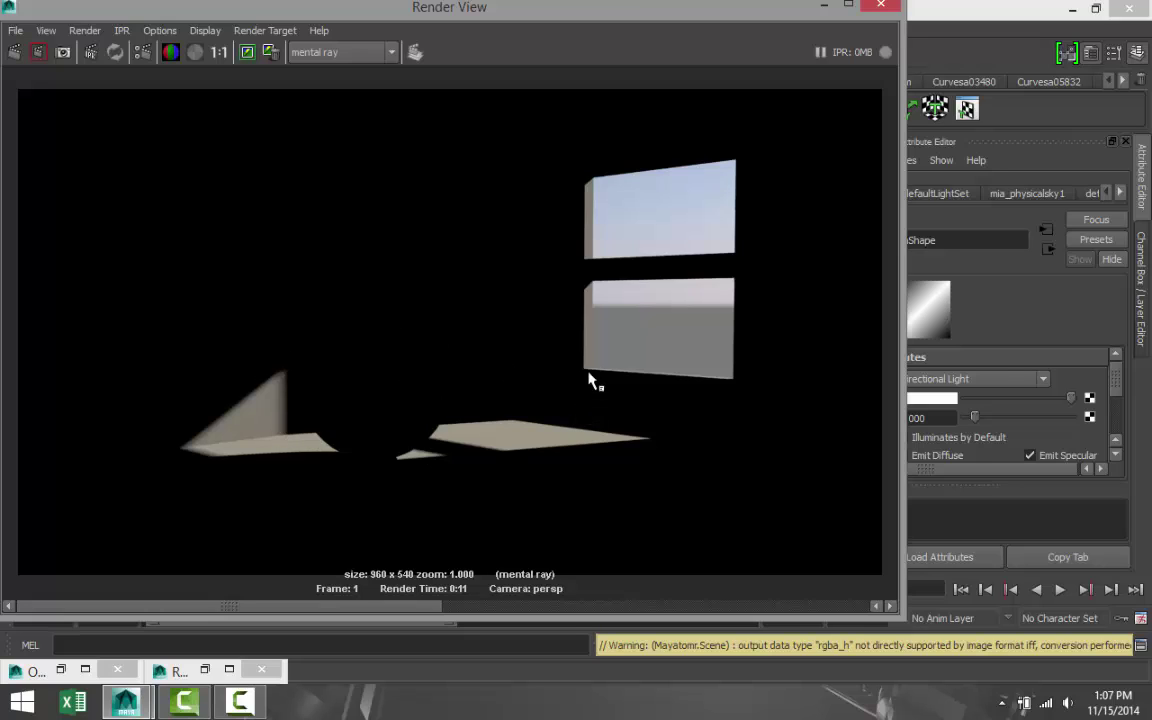
pyautogui.click(822, 7)
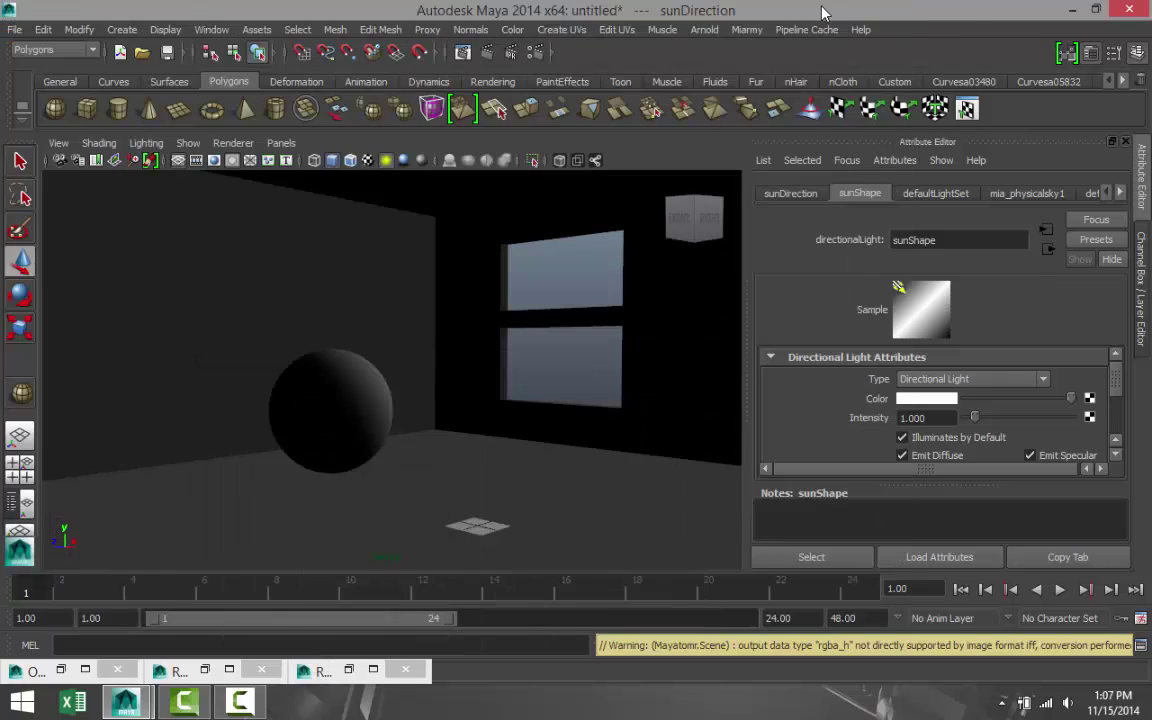
# - Keep the direct-light render and enable Final Gathering in Render Settings
pyautogui.click(372, 670)
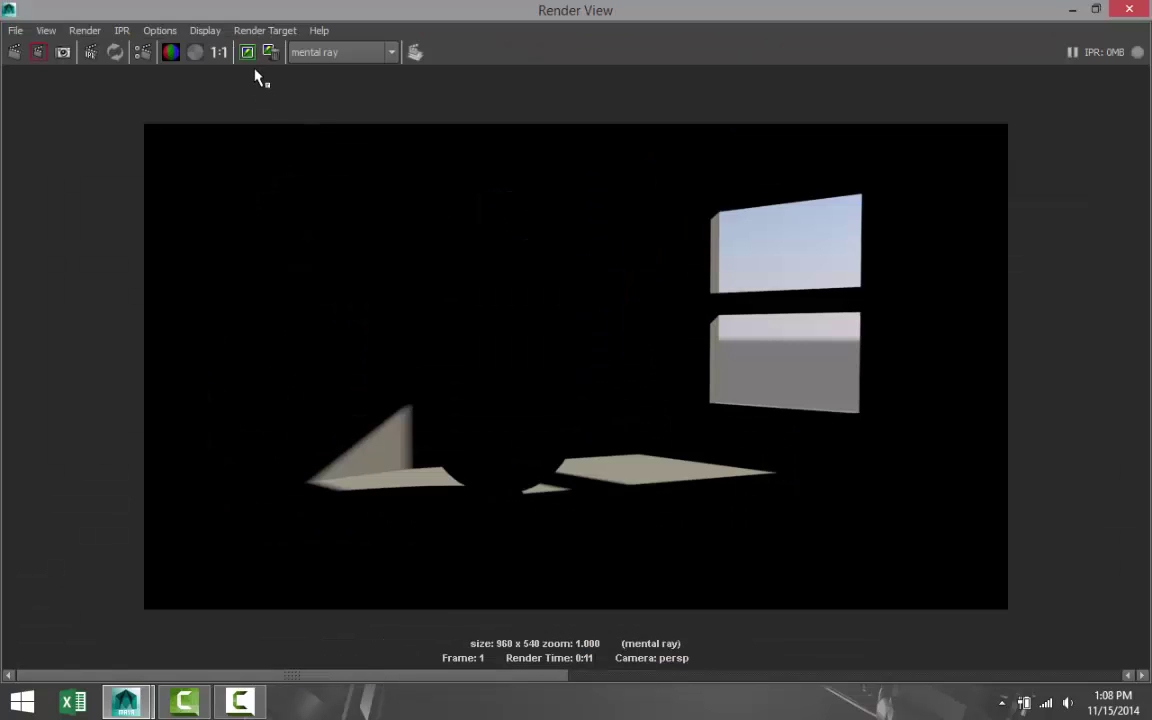
pyautogui.click(248, 53)
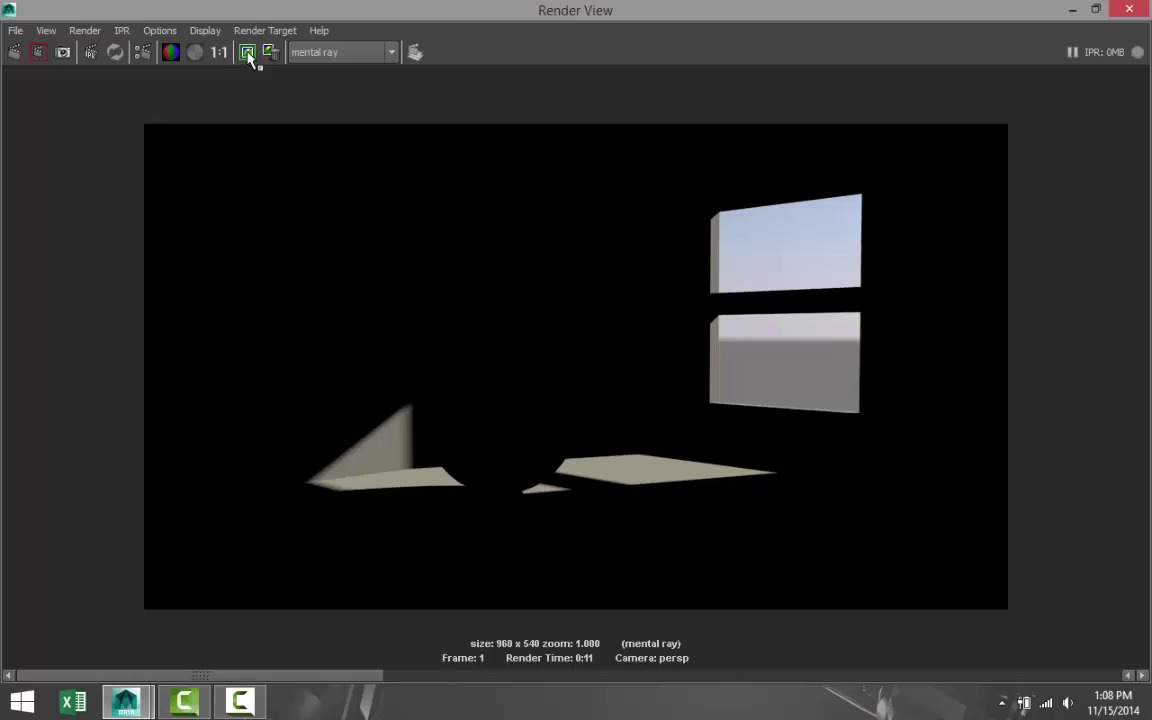
pyautogui.click(1072, 11)
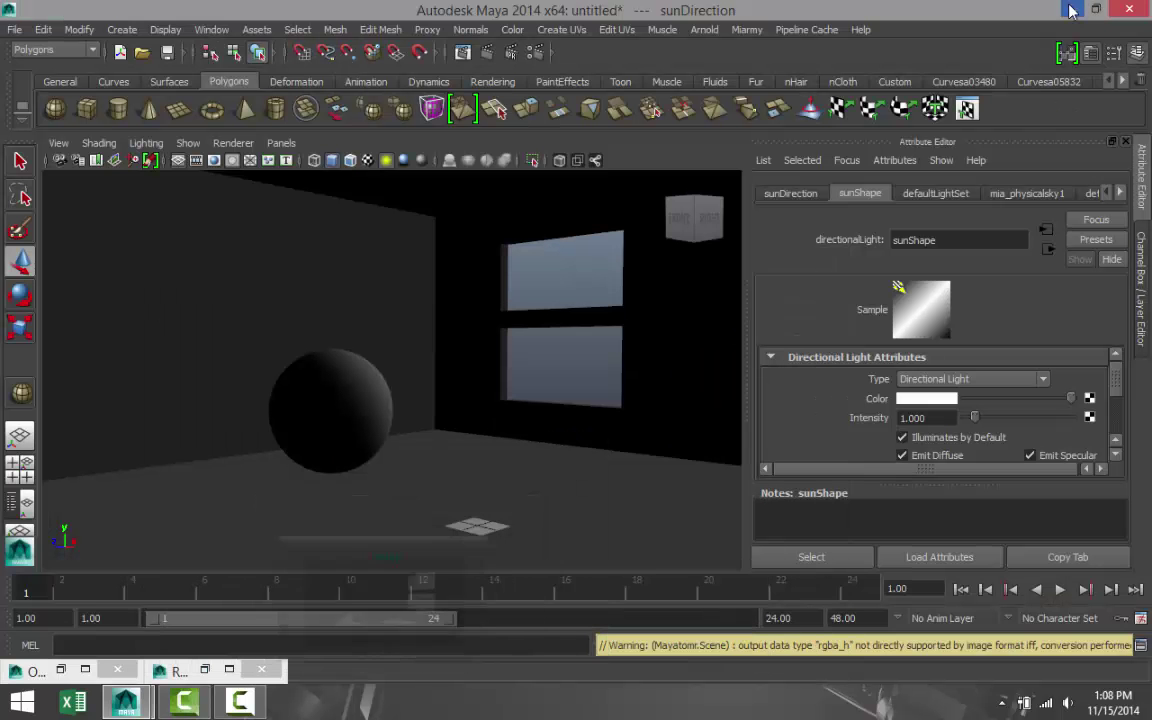
pyautogui.click(484, 50)
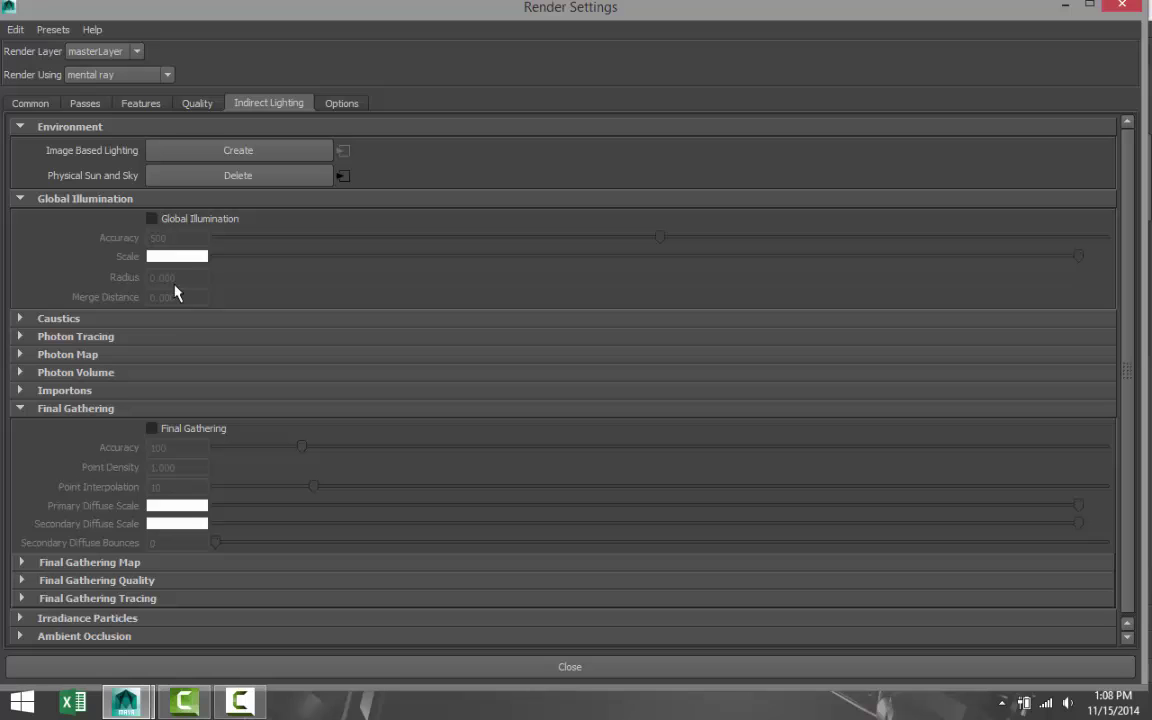
pyautogui.click(152, 430)
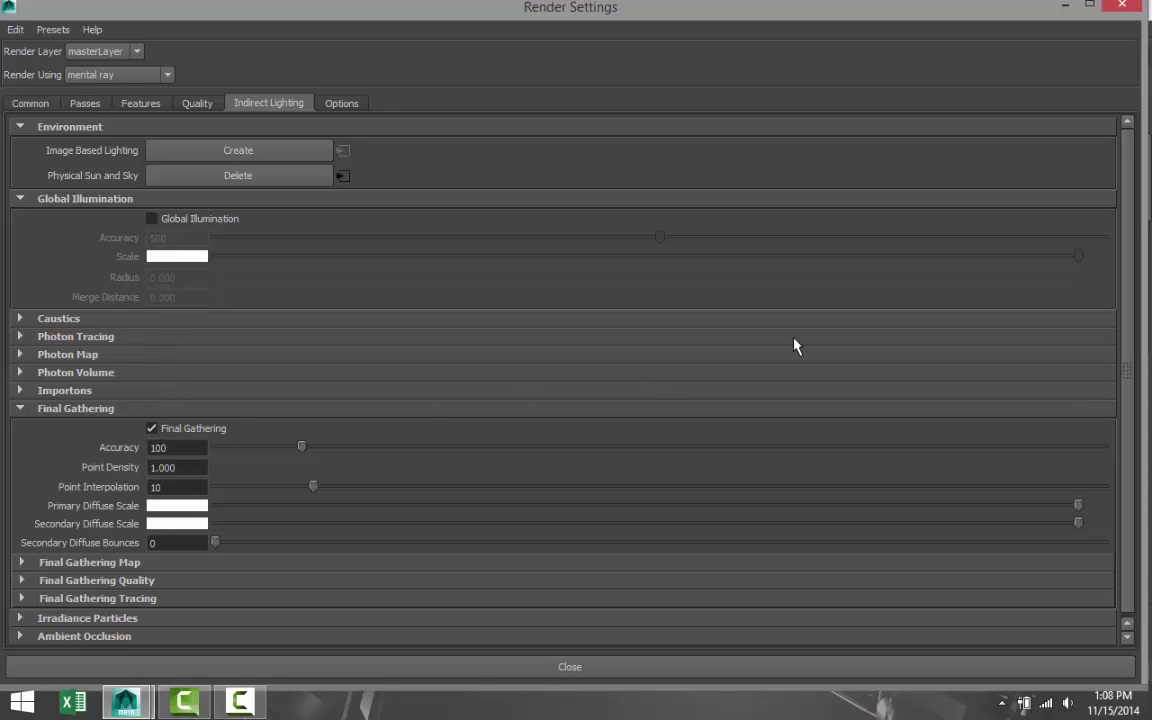
pyautogui.click(1064, 8)
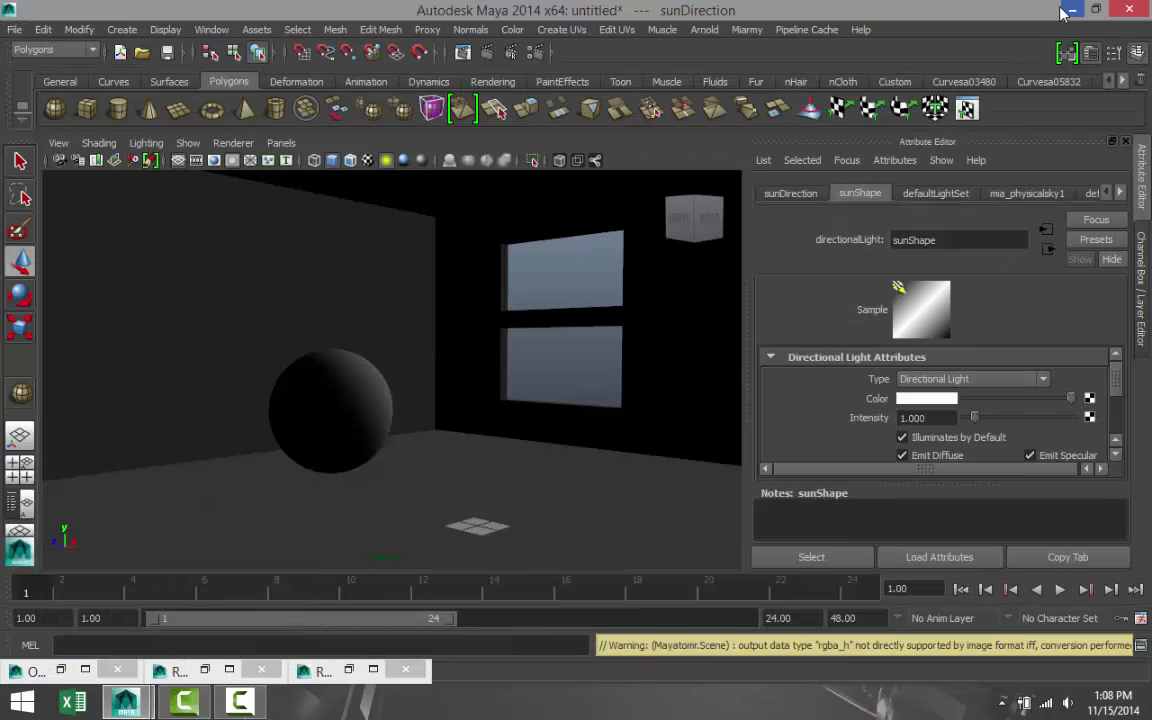
# - Render the frame with Final Gathering and compare it against the kept image
pyautogui.click(462, 52)
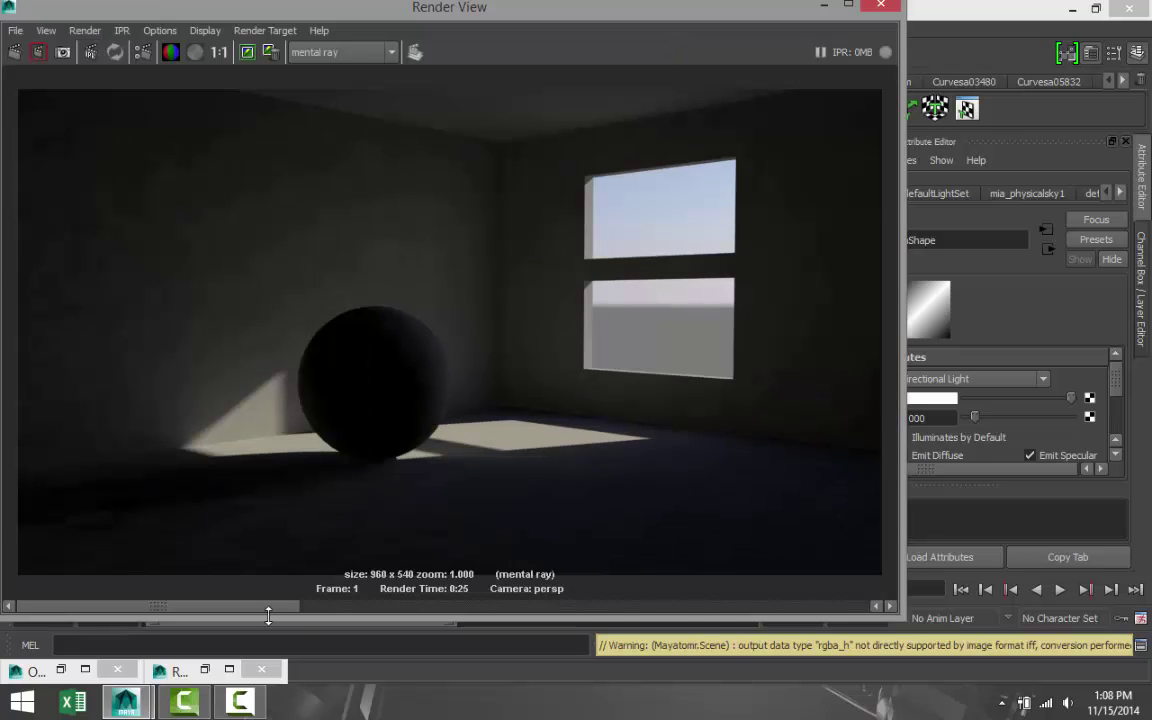
pyautogui.click(488, 609)
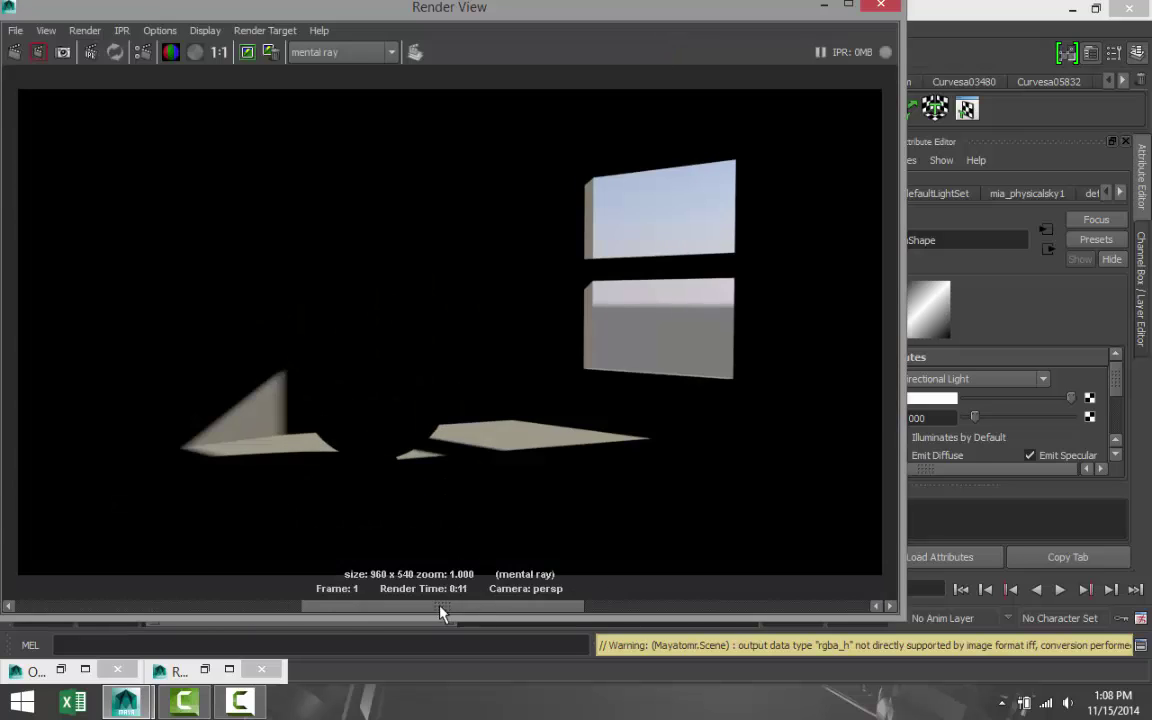
pyautogui.click(239, 607)
pyautogui.click(473, 610)
pyautogui.click(150, 607)
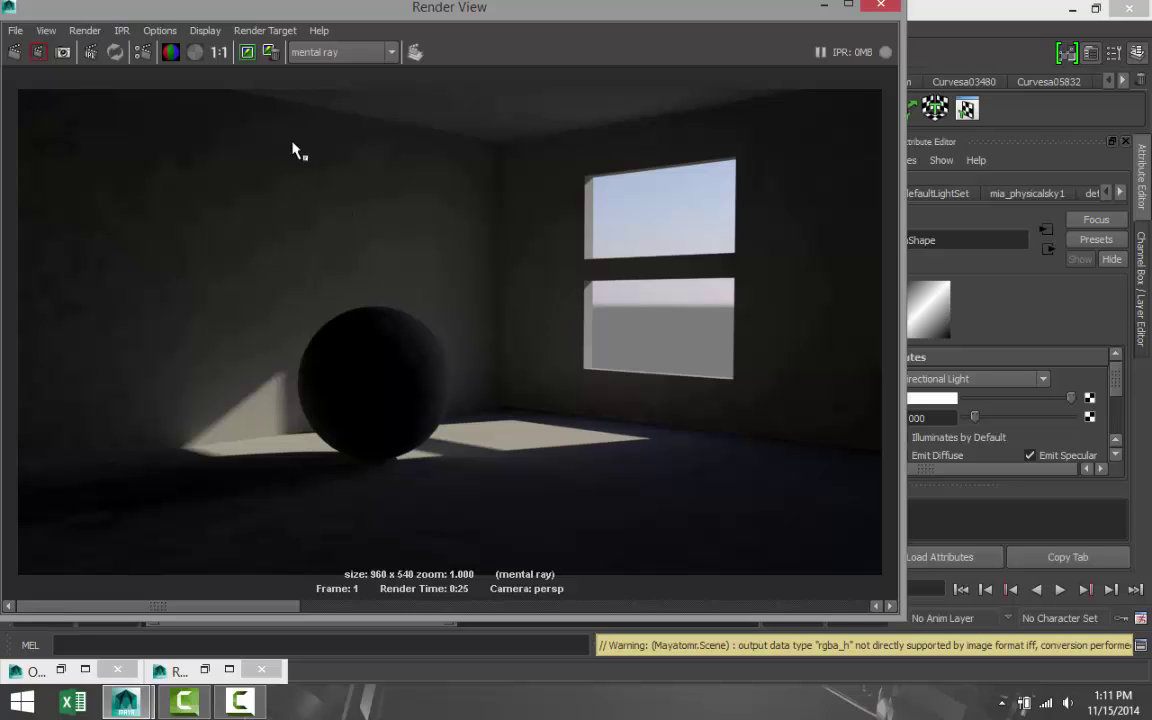
# - Keep the Final Gathering render, enable Global Illumination too, and render the frame again
pyautogui.click(246, 52)
pyautogui.click(824, 5)
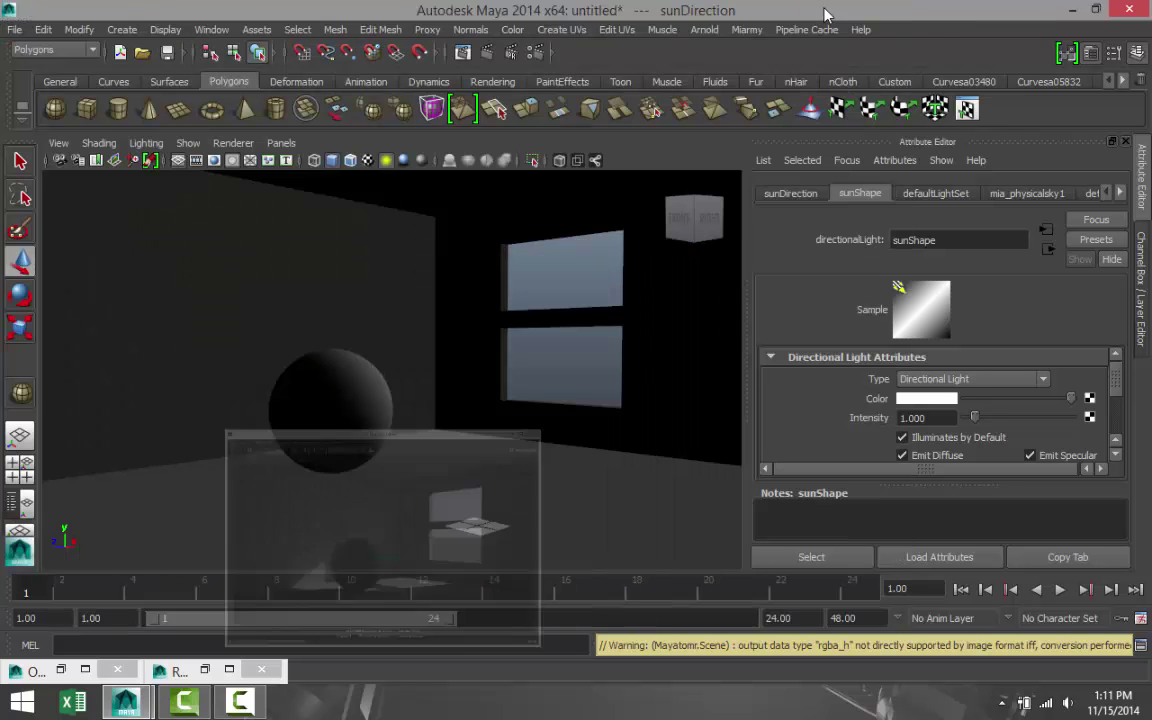
pyautogui.click(535, 52)
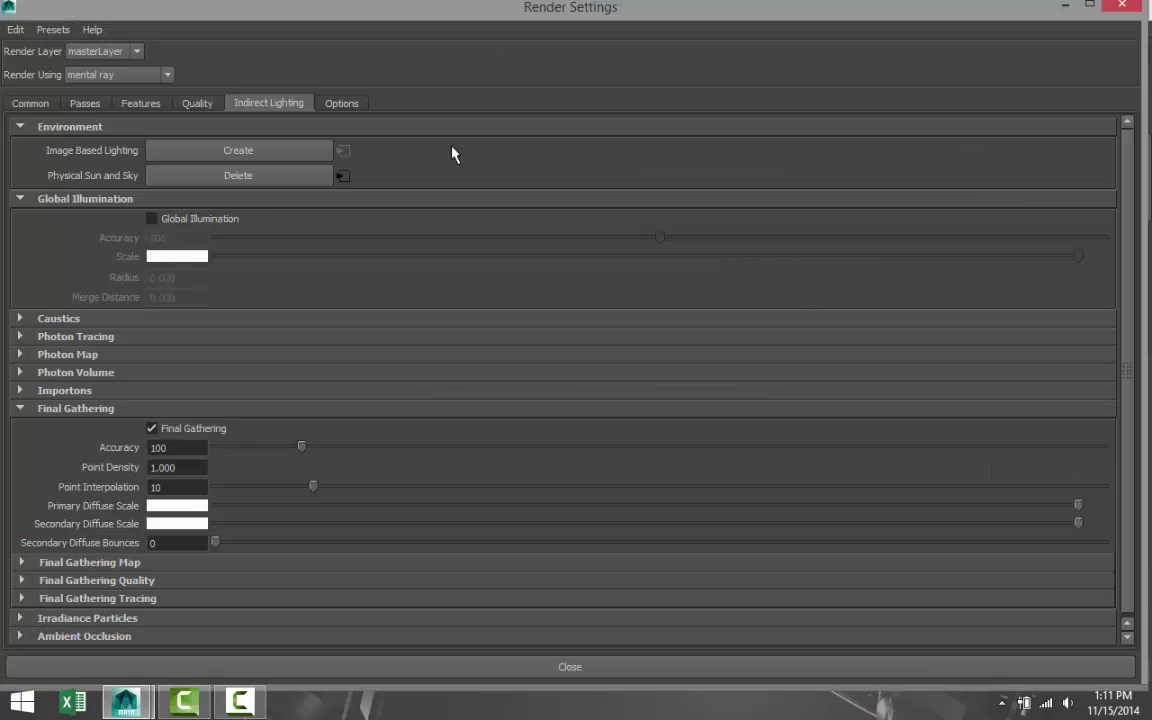
pyautogui.click(151, 218)
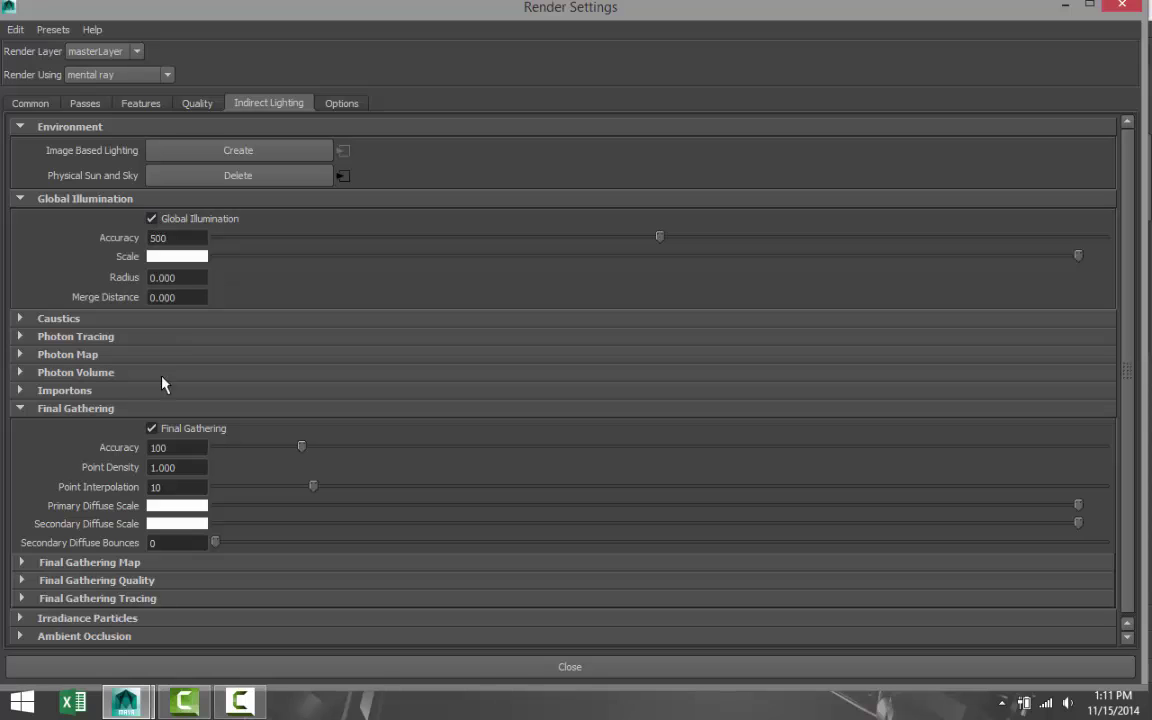
pyautogui.click(1063, 6)
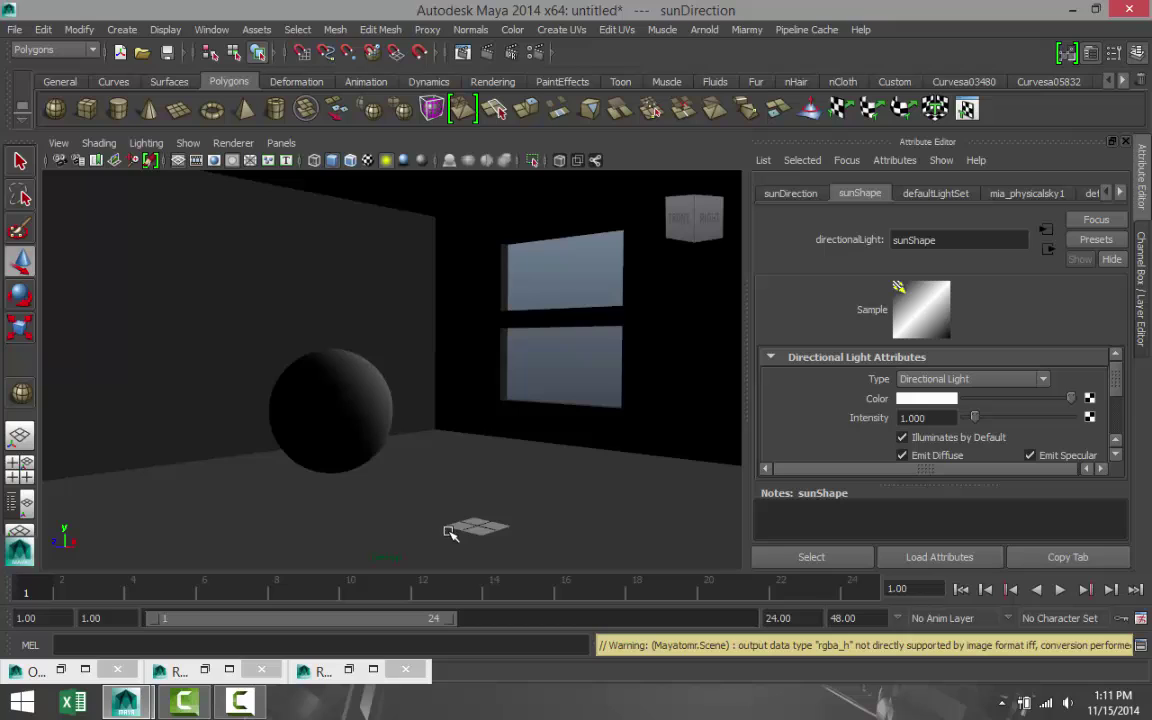
pyautogui.click(487, 55)
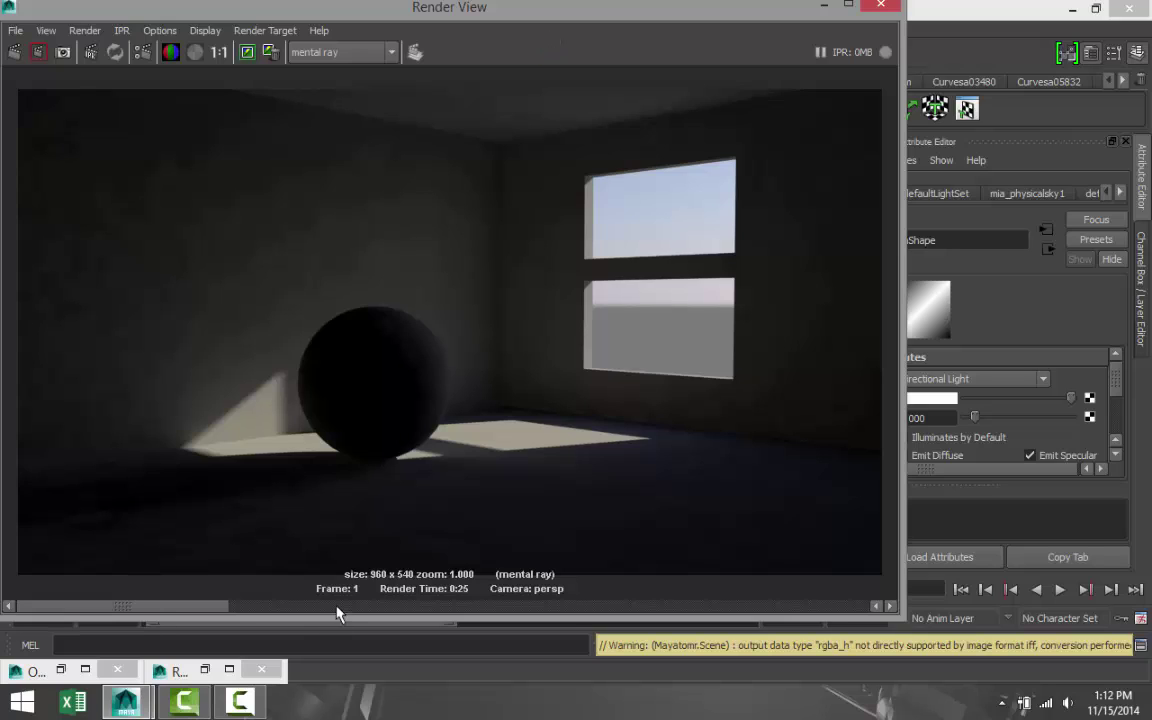
pyautogui.click(329, 607)
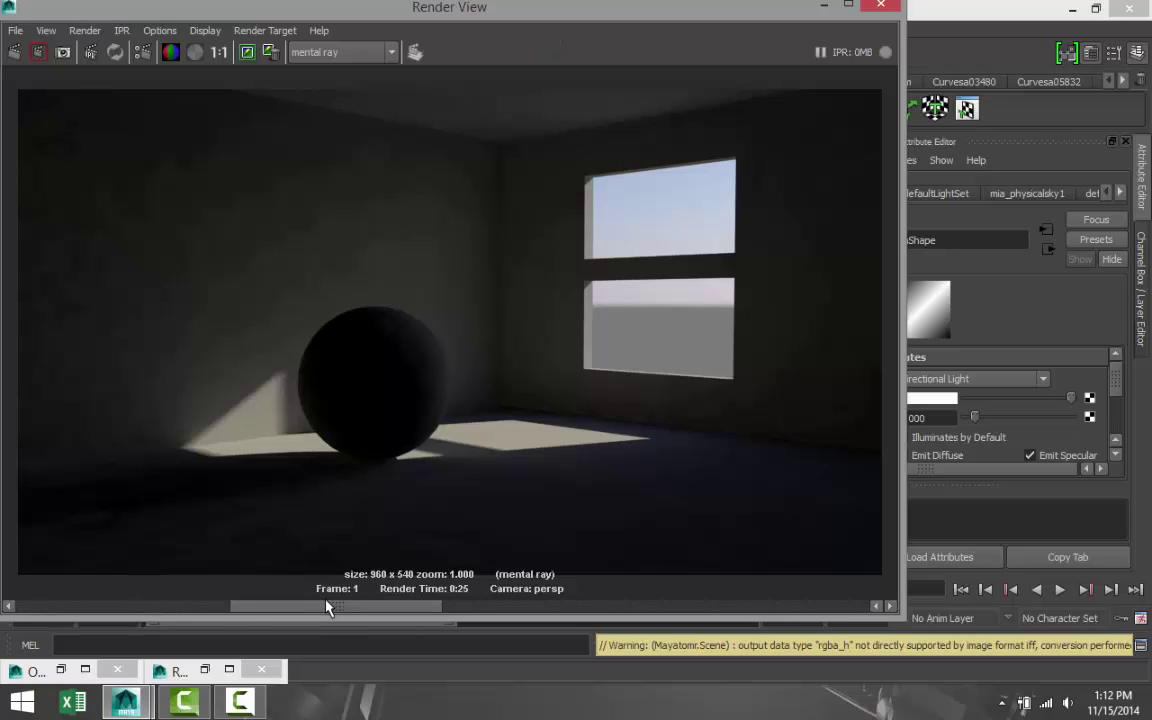
pyautogui.click(193, 607)
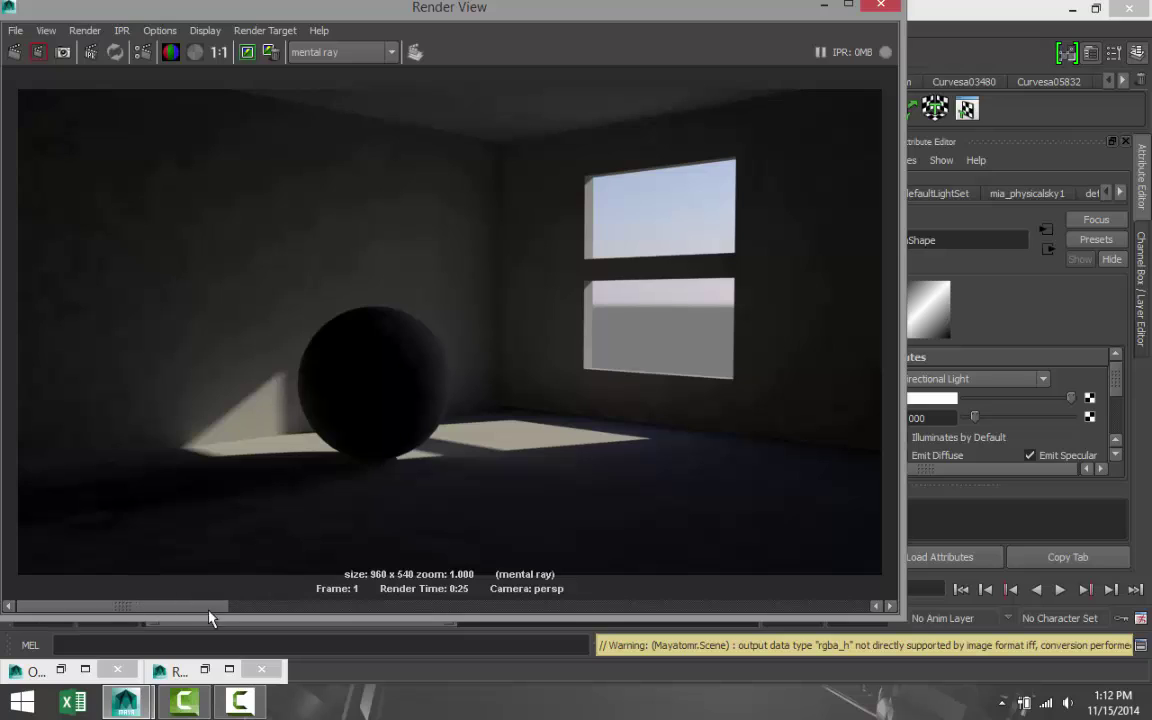
pyautogui.click(327, 606)
pyautogui.click(150, 607)
pyautogui.click(282, 607)
pyautogui.click(150, 607)
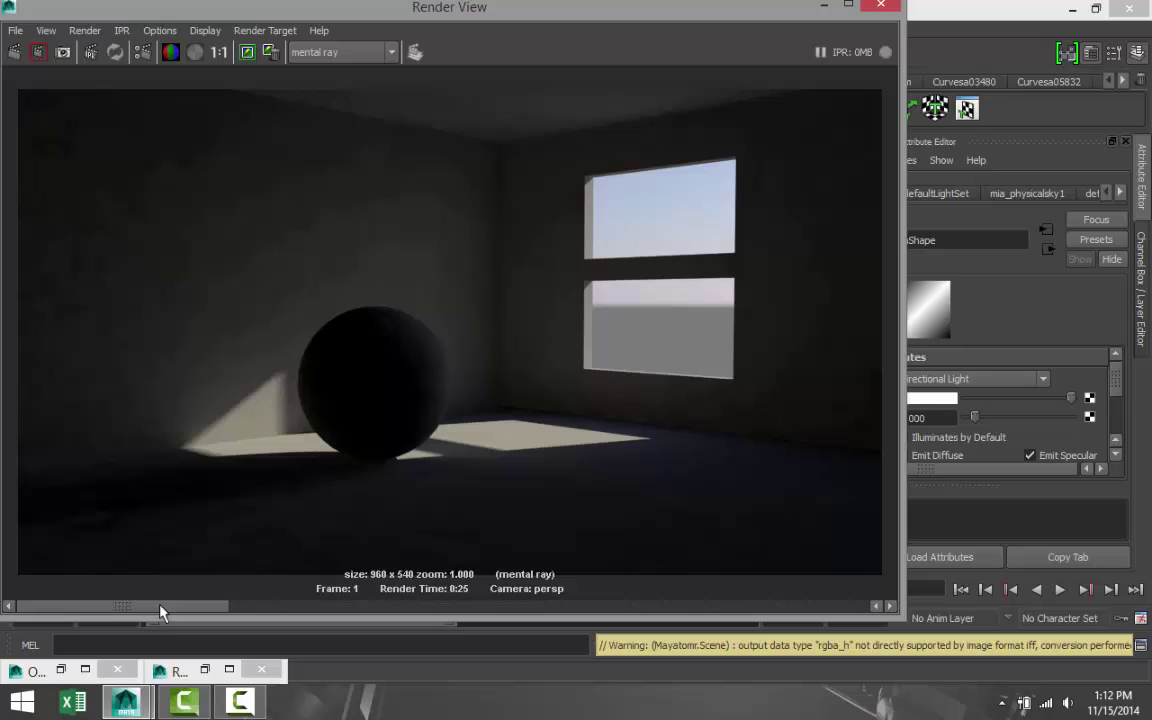